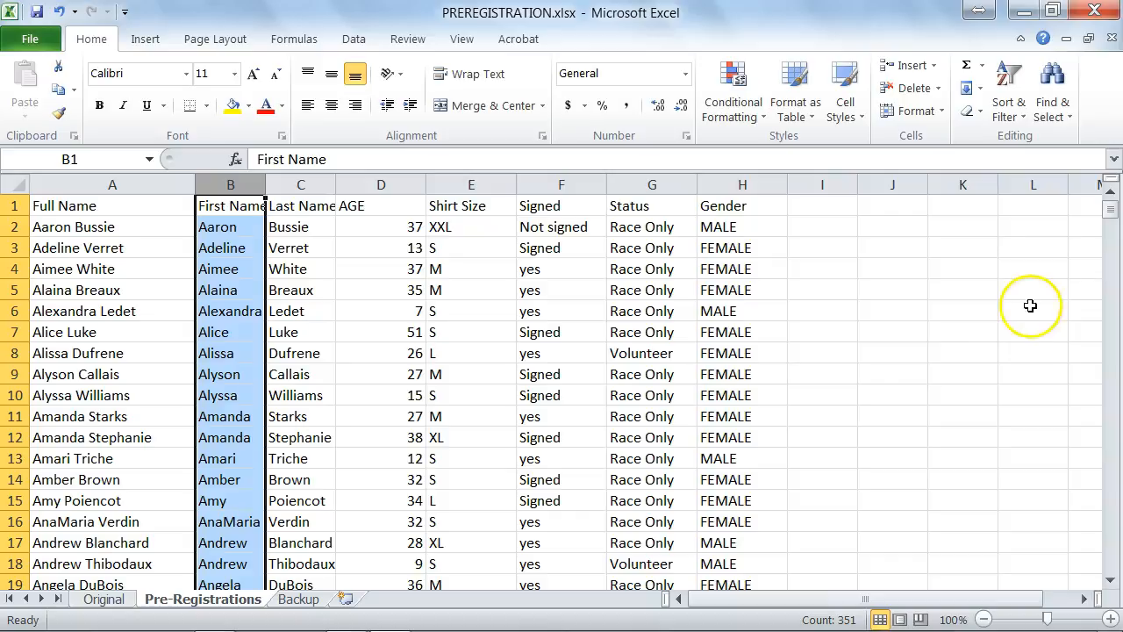
# Step: Examine how the Full Name entries in column A are split into the First Name and Last Name columns B and C
pyautogui.click(286, 186)
pyautogui.click(293, 225)
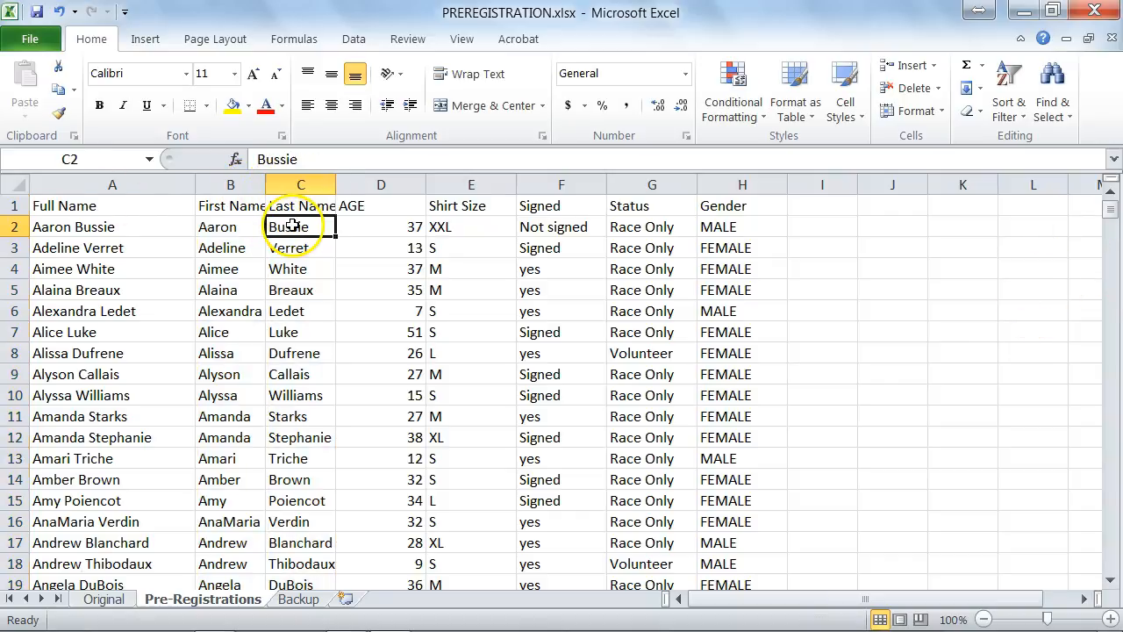
pyautogui.click(220, 227)
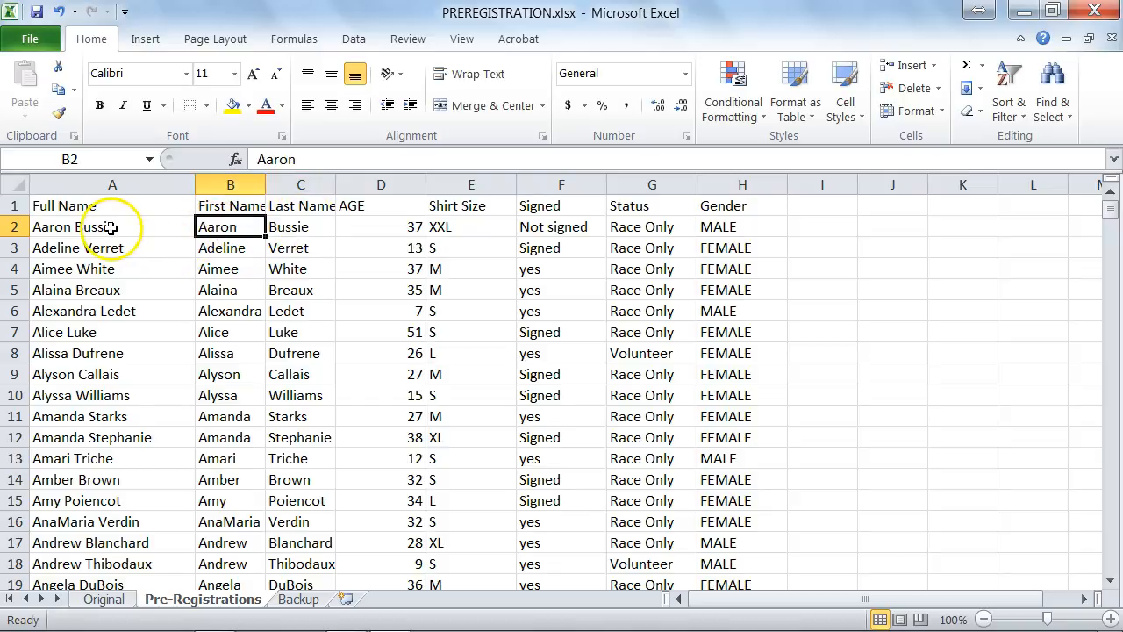
pyautogui.hotkey('ctrl', 'Home')
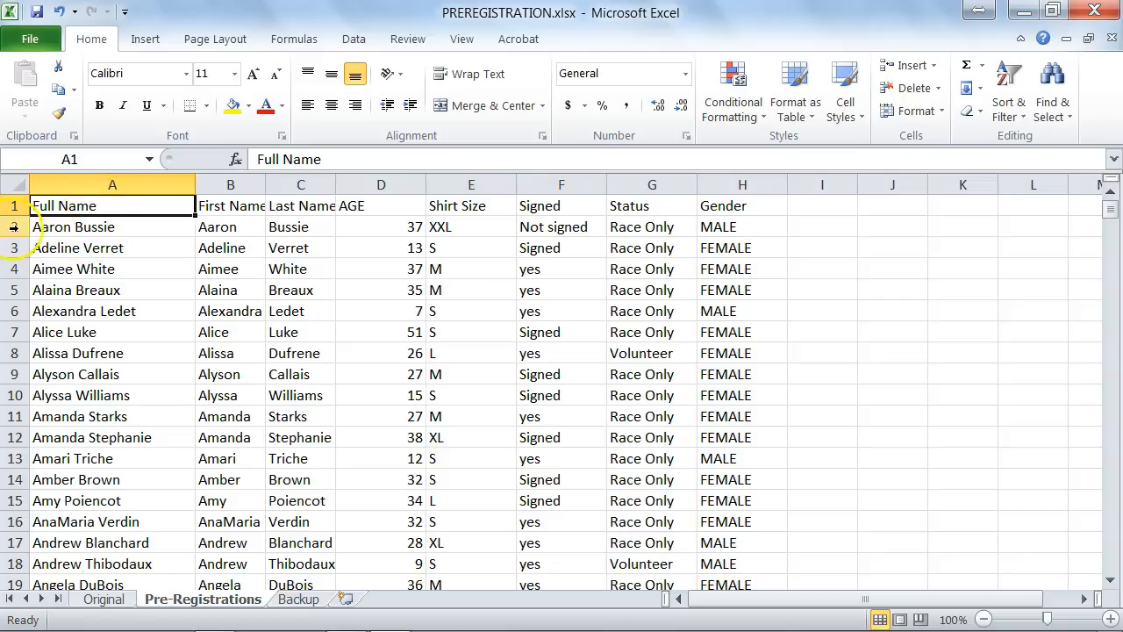
pyautogui.click(62, 230)
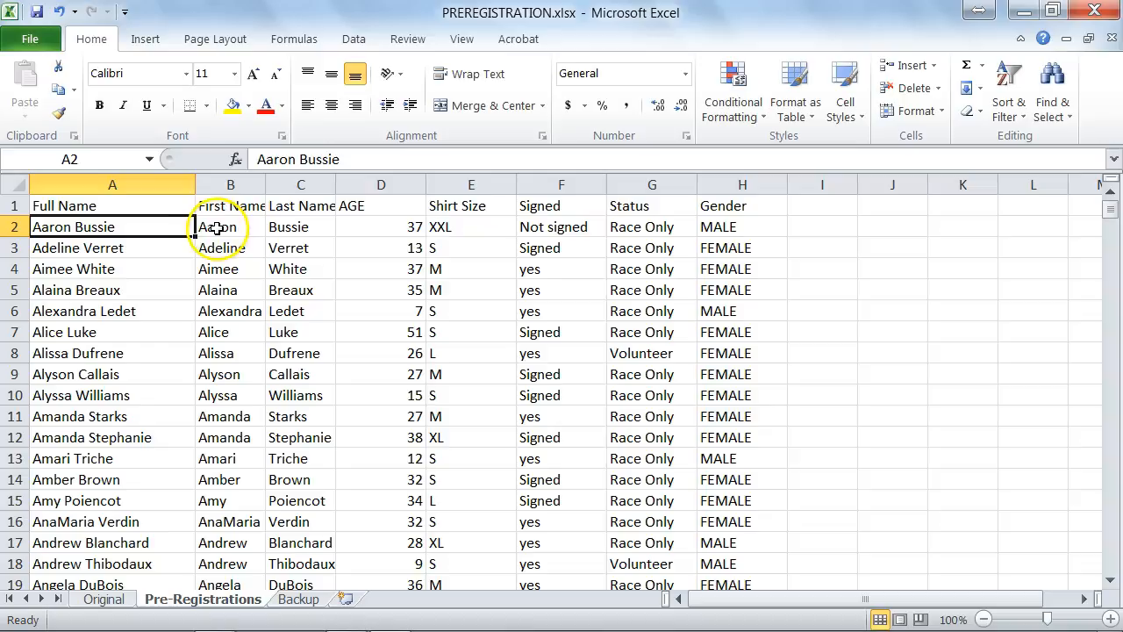
pyautogui.click(221, 196)
pyautogui.click(221, 225)
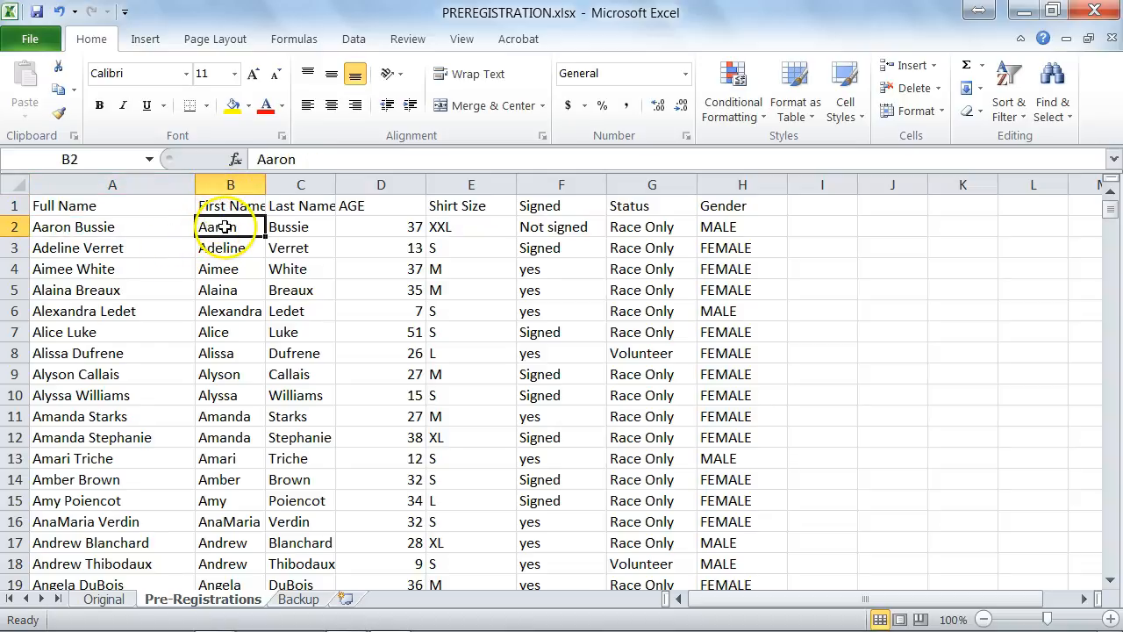
pyautogui.click(294, 226)
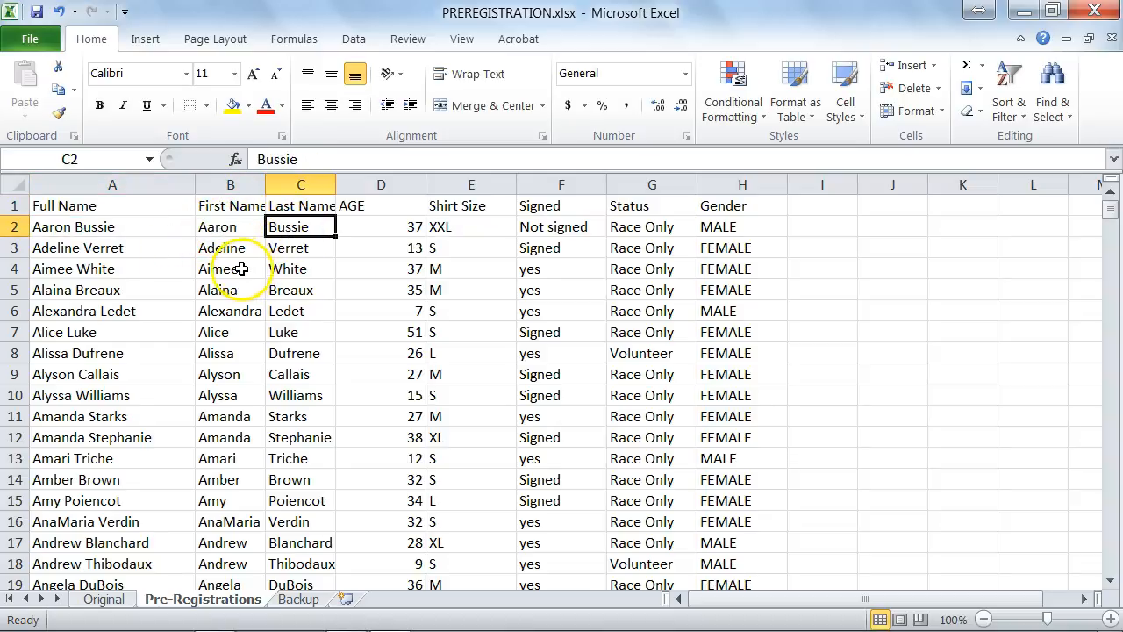
pyautogui.click(301, 183)
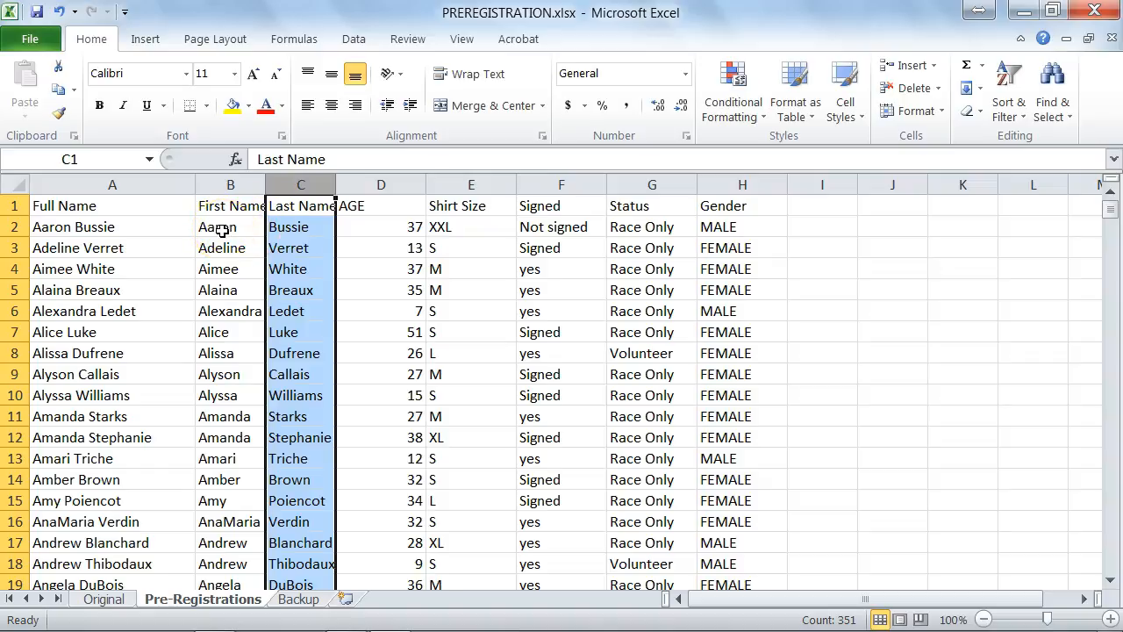
pyautogui.click(299, 227)
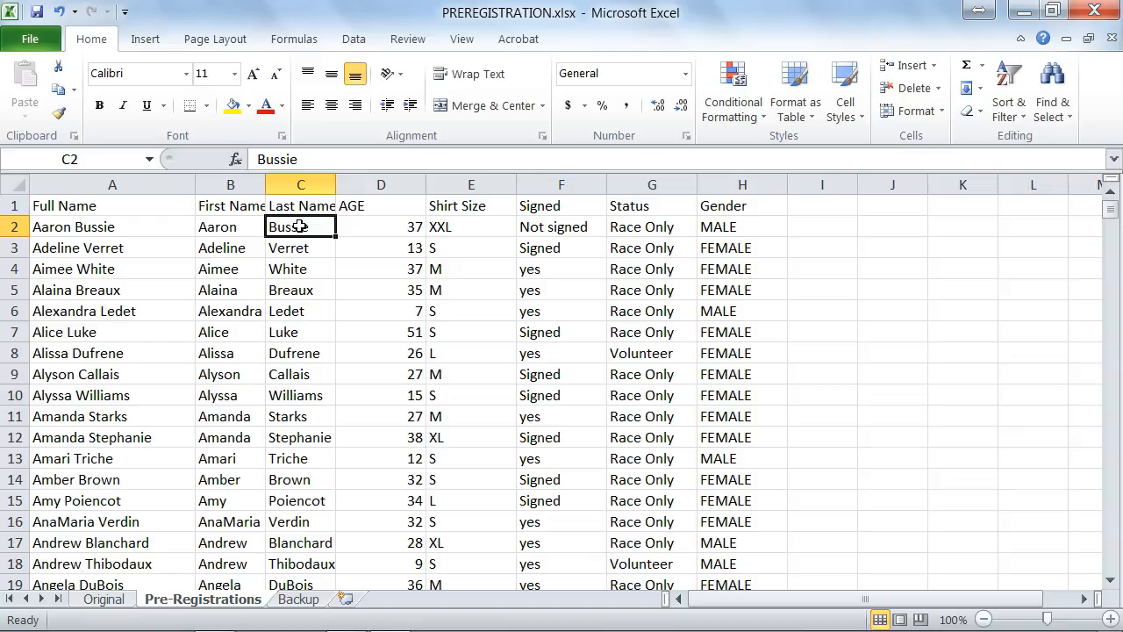
pyautogui.click(230, 227)
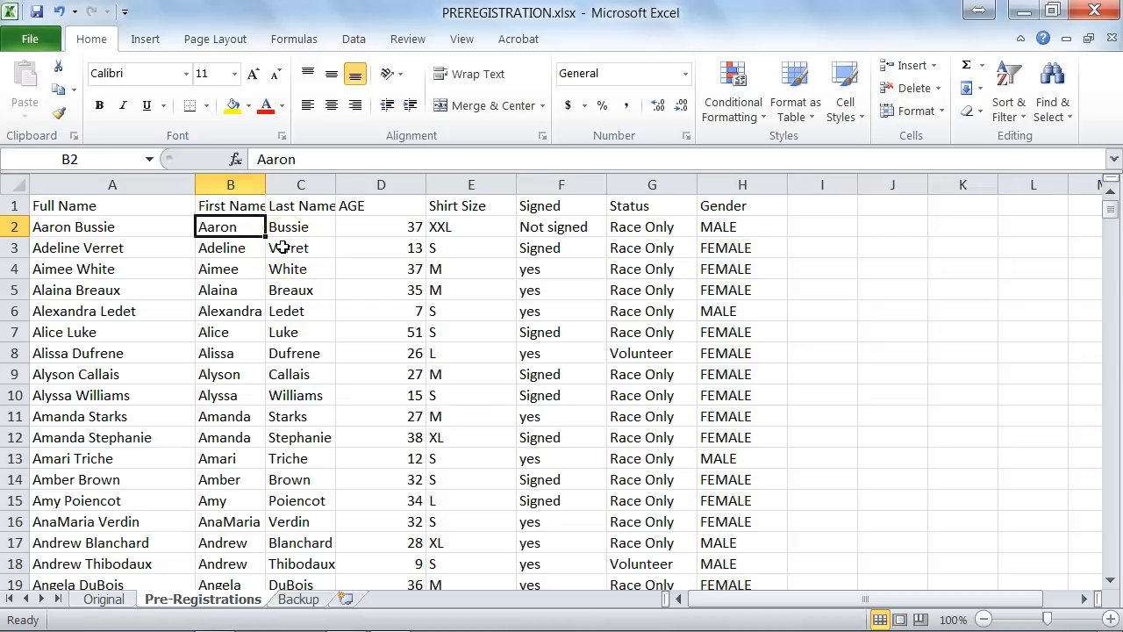
# Step: Insert a blank column between the Last Name and AGE columns
pyautogui.click(354, 184)
pyautogui.rightClick(354, 185)
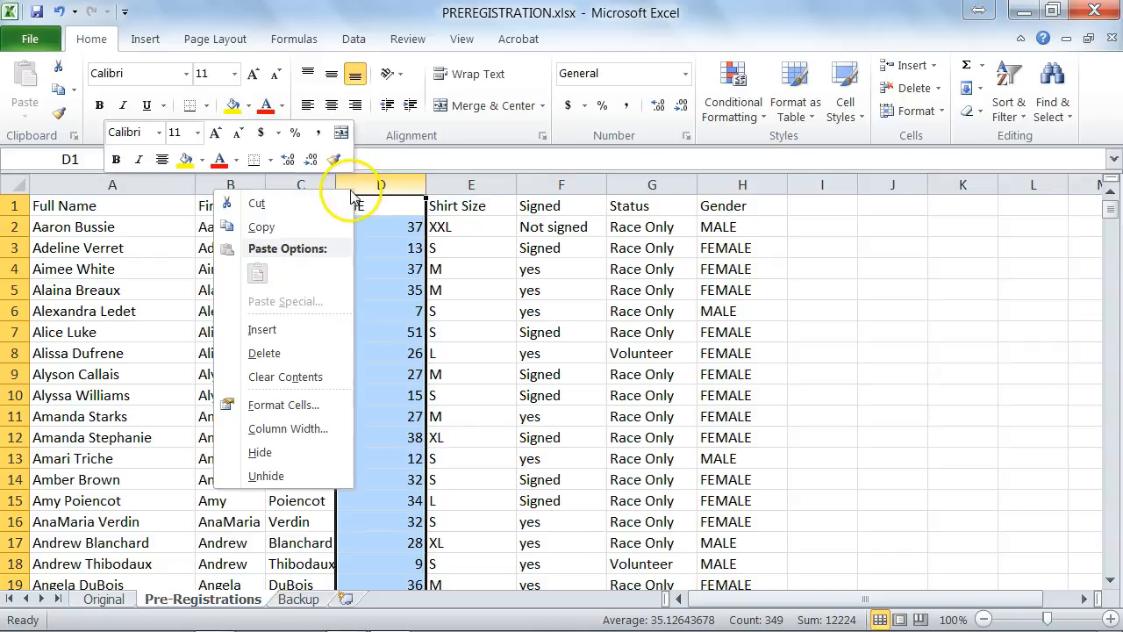
pyautogui.click(261, 330)
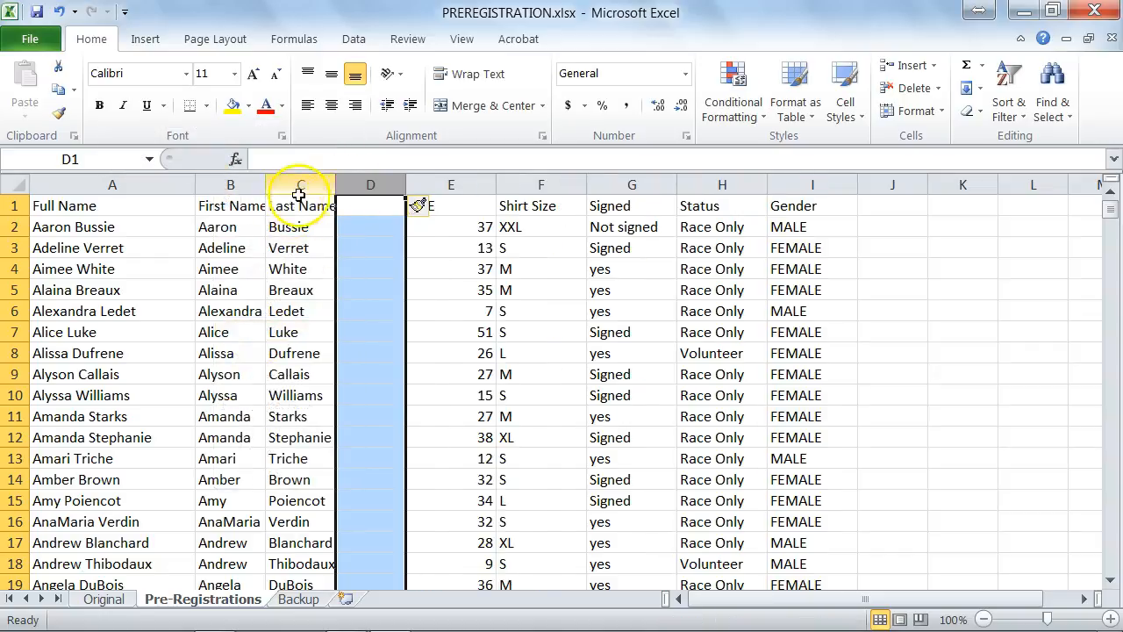
# Step: Enter the header "Full Name Last First" in cell D1 of the blank column
pyautogui.click(370, 204)
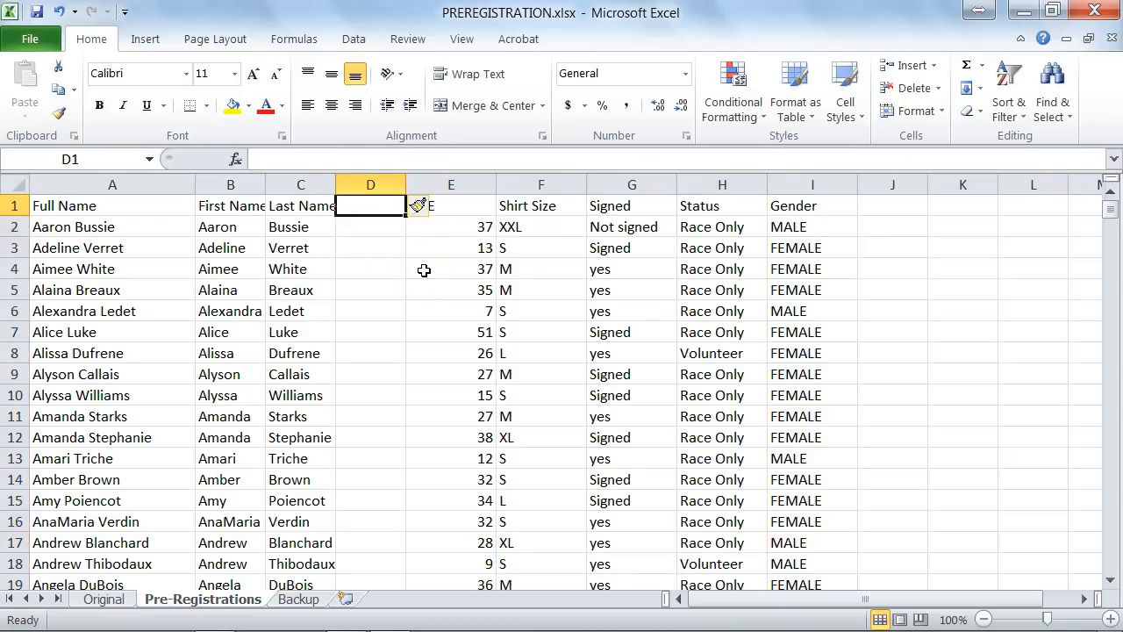
pyautogui.write('Full Name Last Firsty')
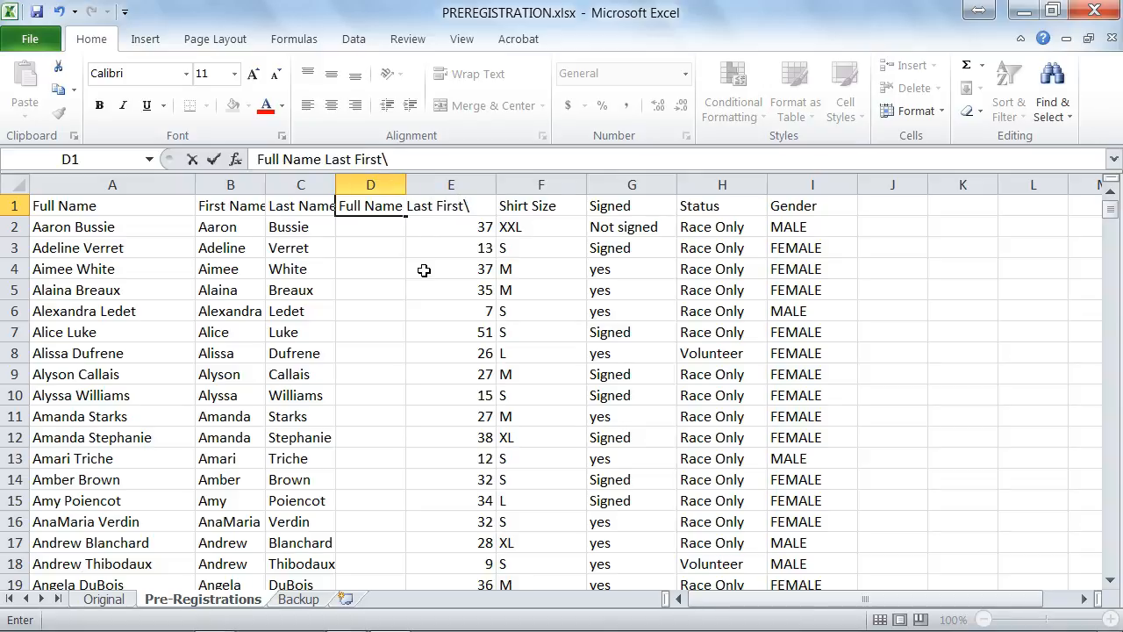
# Step: Enter the formula =CONCATENATE(C2,", ",B2) in cell D2 to join the last and first names with a comma and space
pyautogui.click(366, 226)
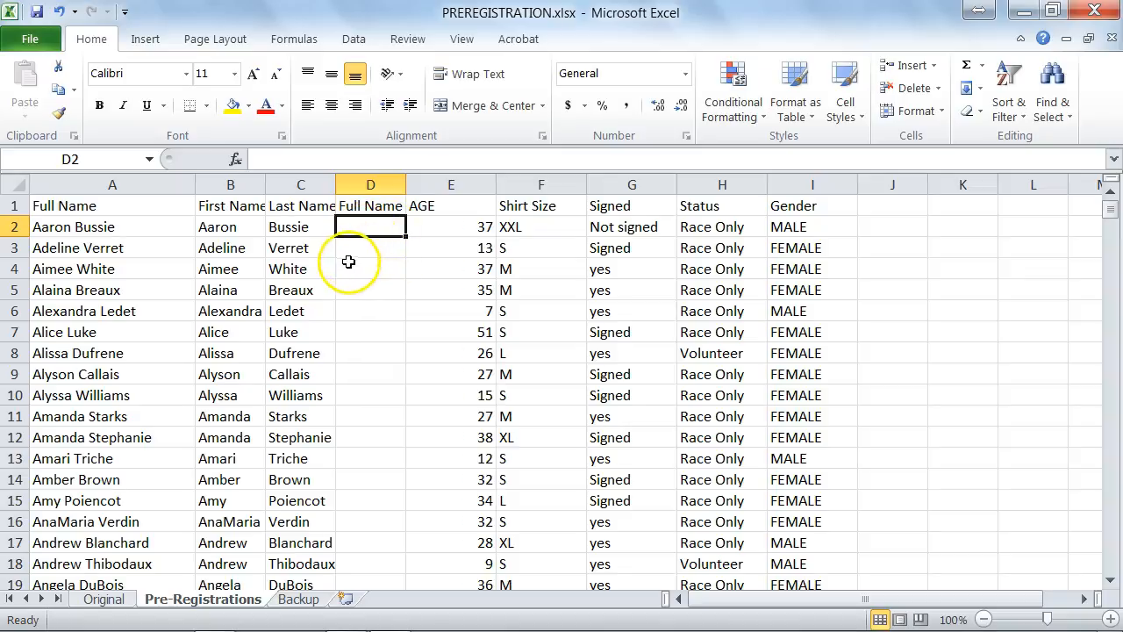
pyautogui.write('=')
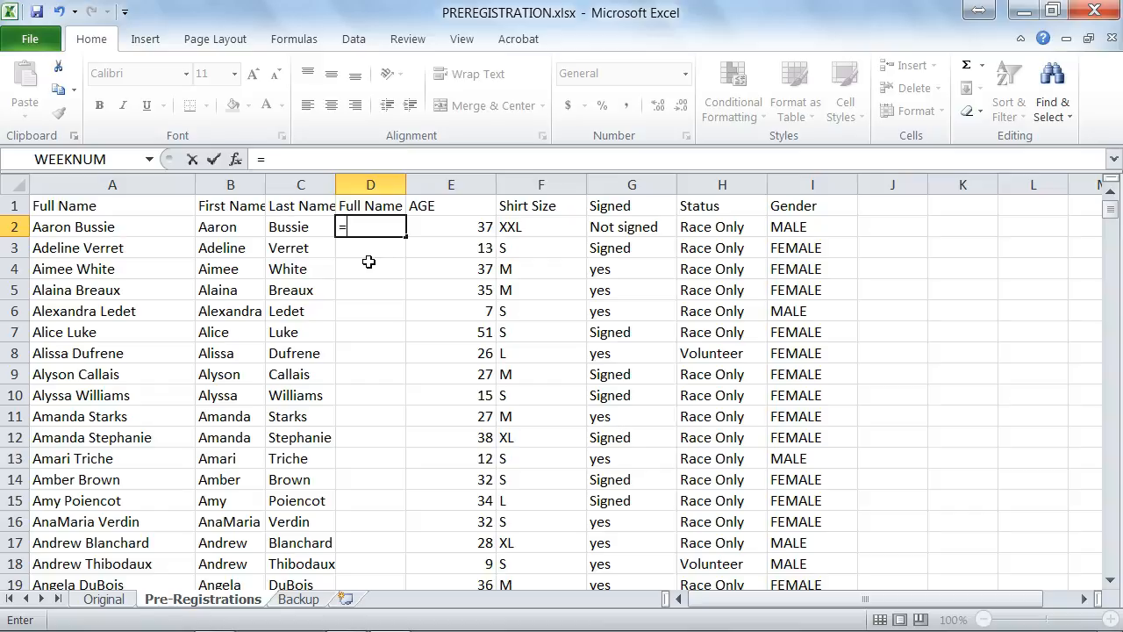
pyautogui.write('o')
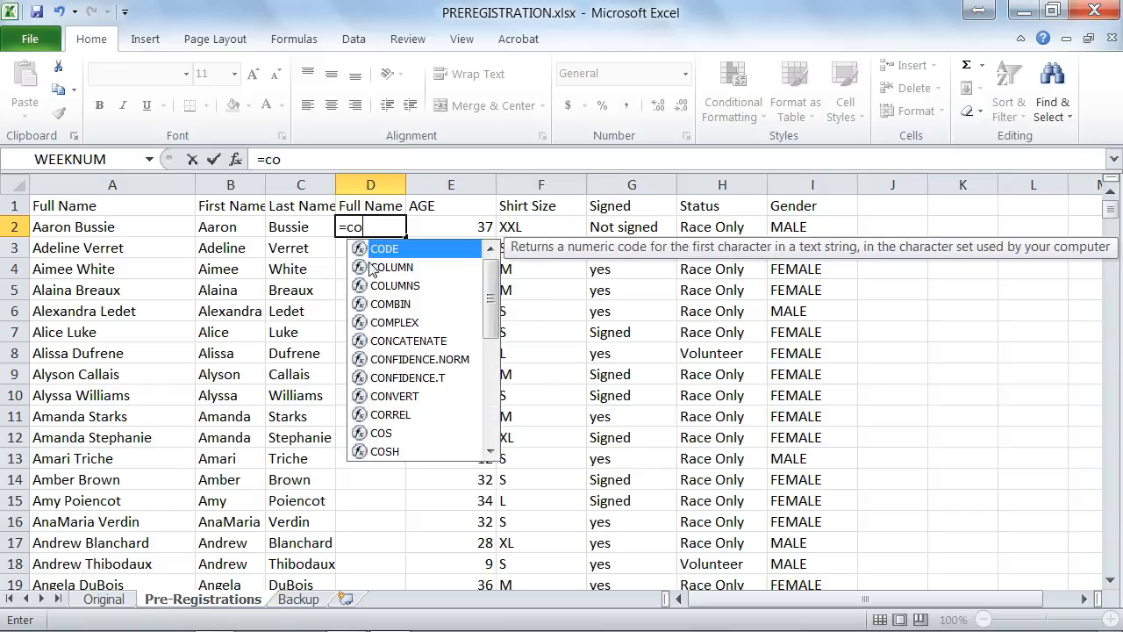
pyautogui.write('n')
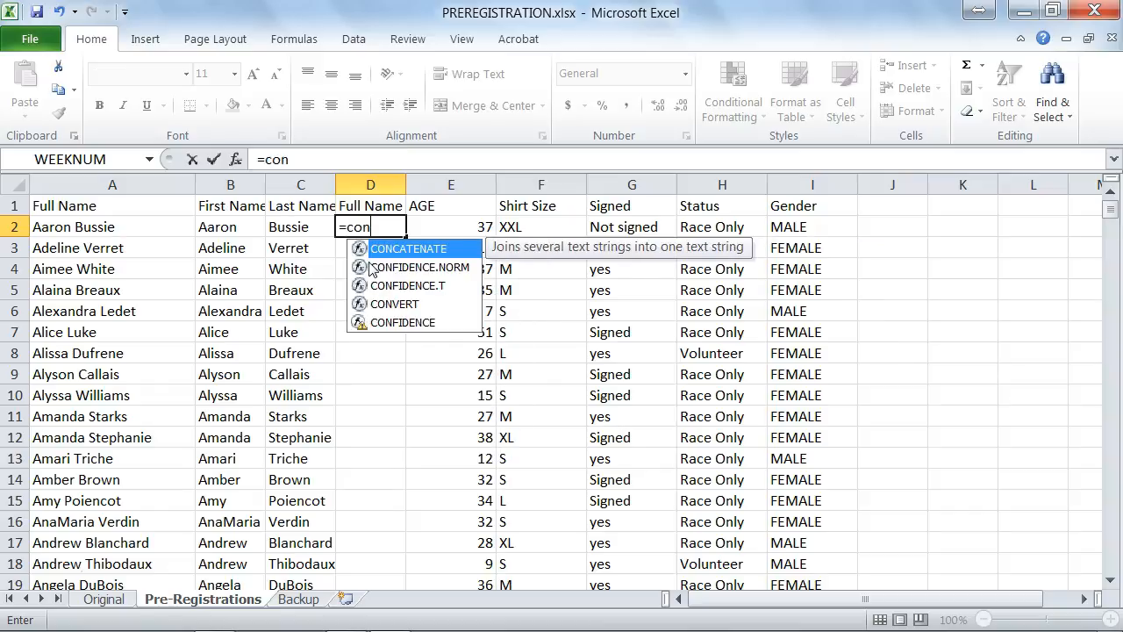
pyautogui.doubleClick(412, 249)
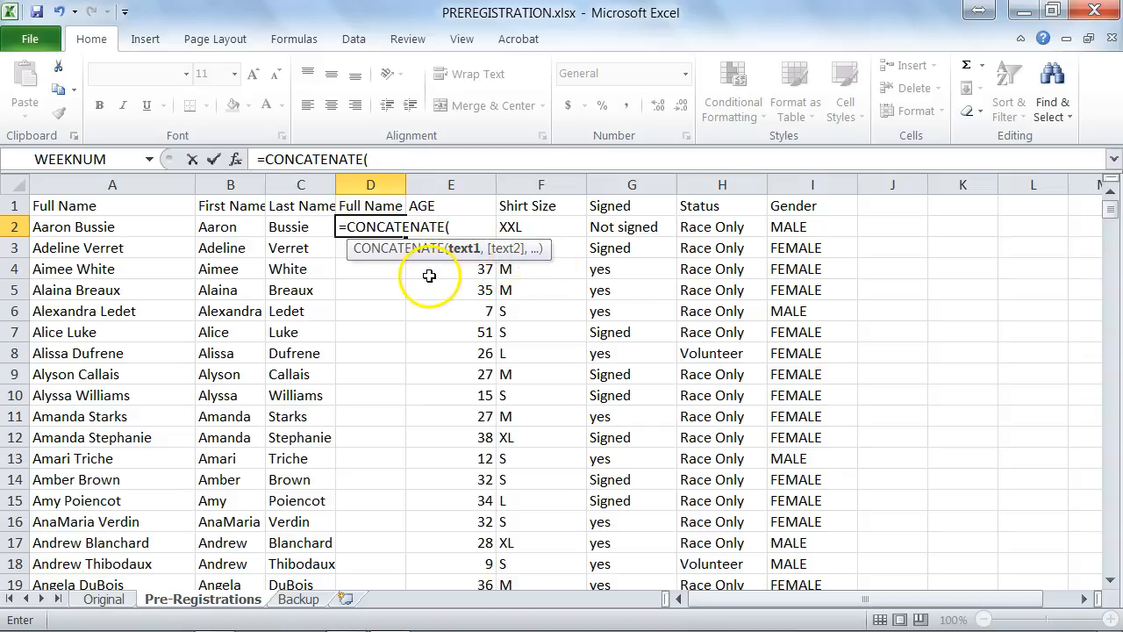
pyautogui.click(295, 227)
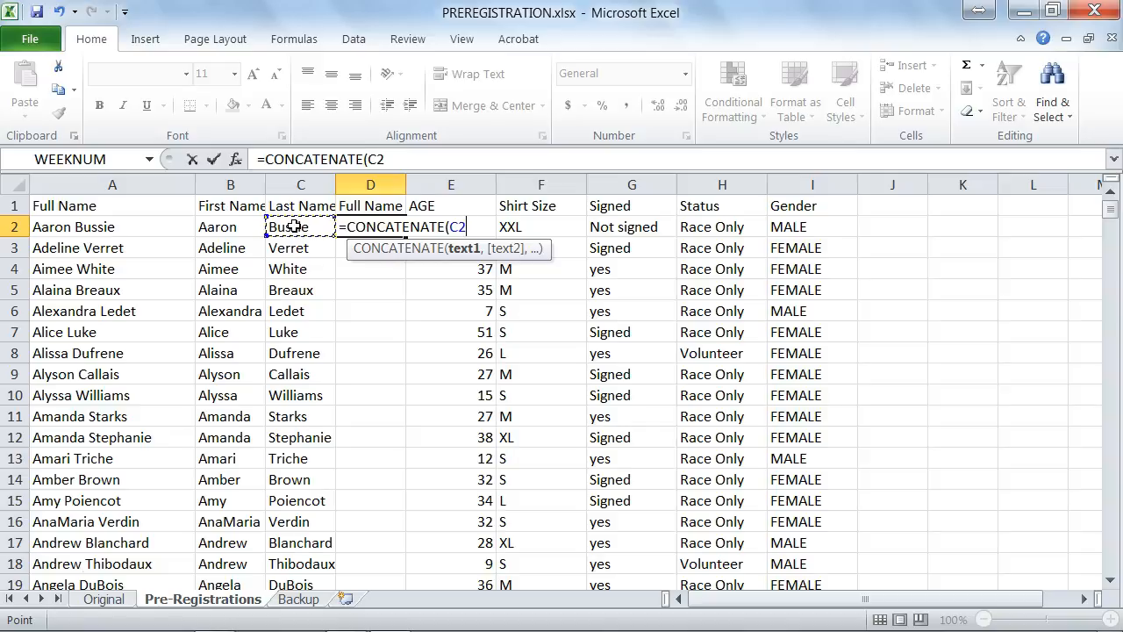
pyautogui.write(',",')
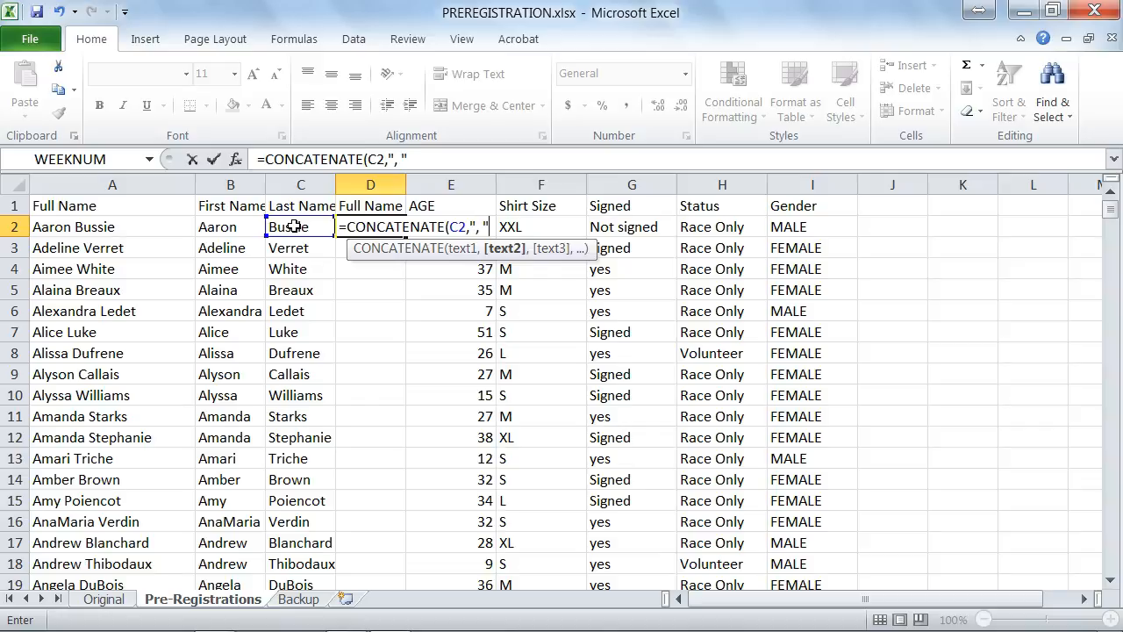
pyautogui.write(',')
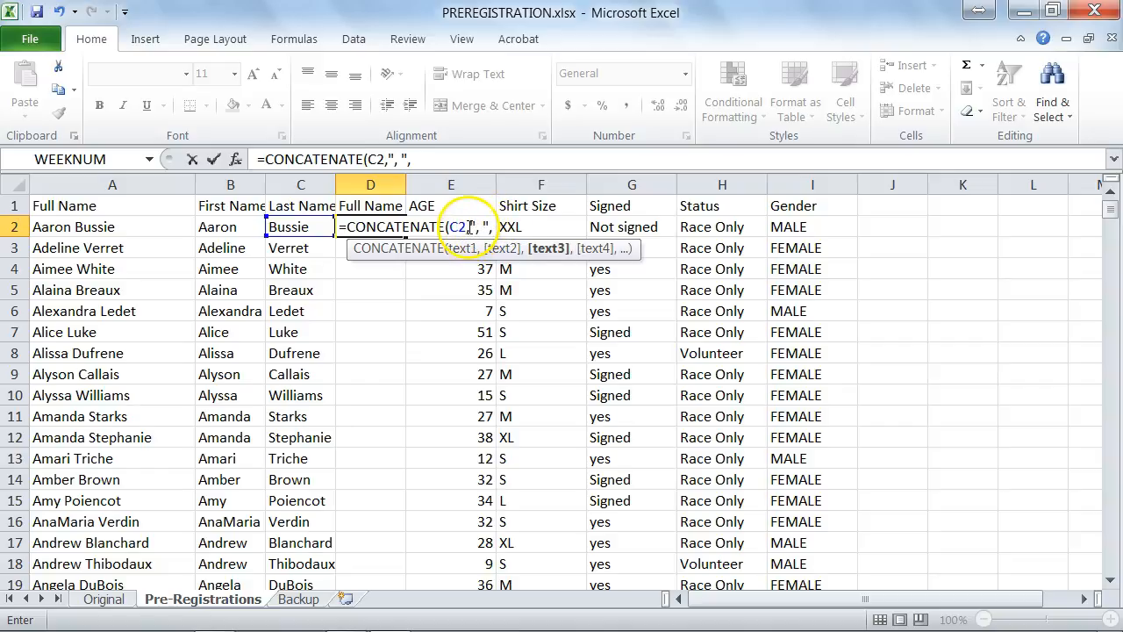
pyautogui.moveTo(471, 226); pyautogui.dragTo(490, 226)
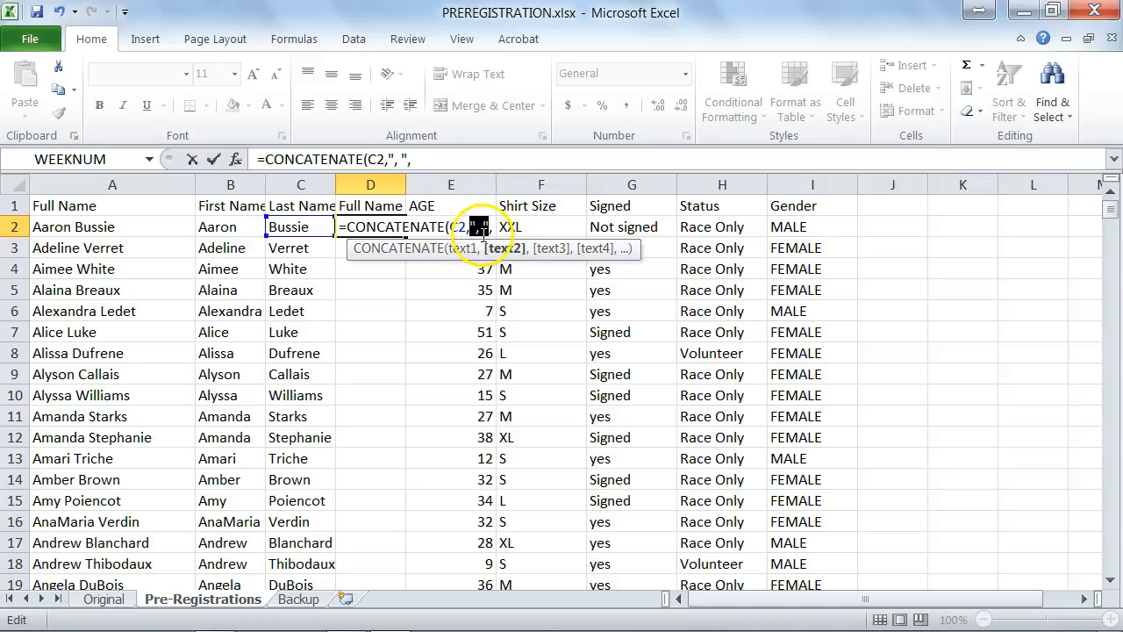
pyautogui.click(494, 227)
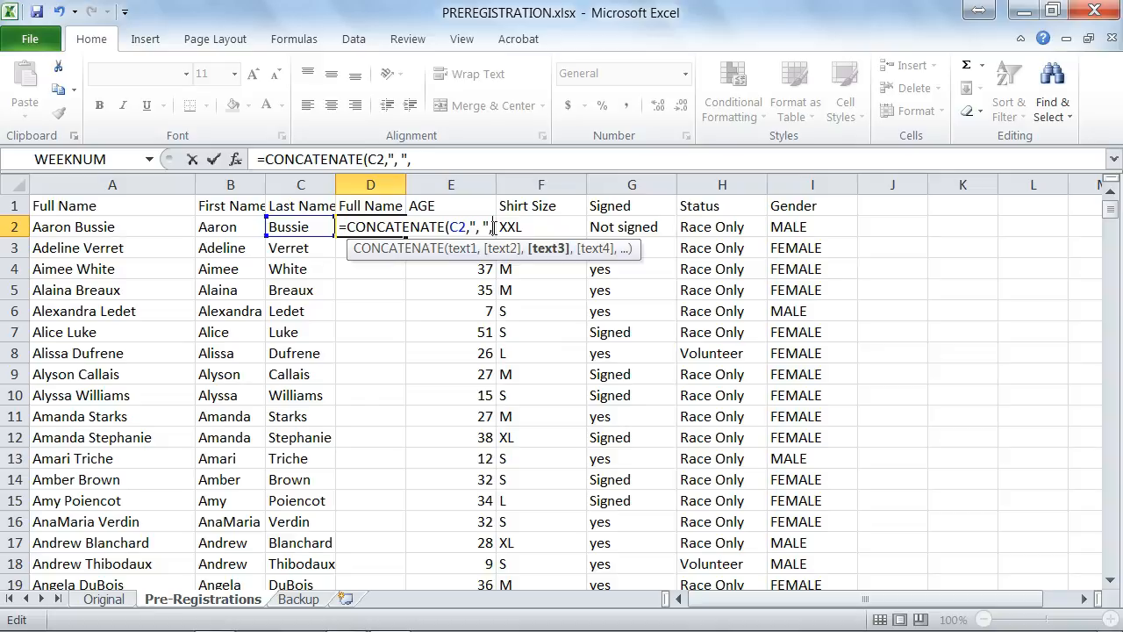
pyautogui.click(226, 229)
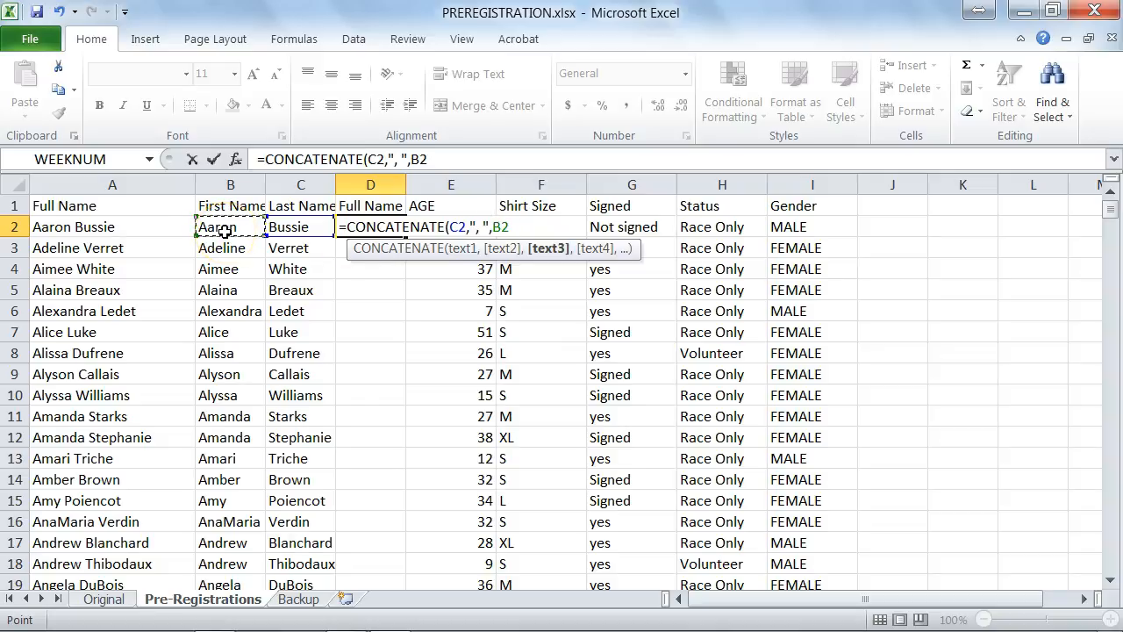
pyautogui.write(')')
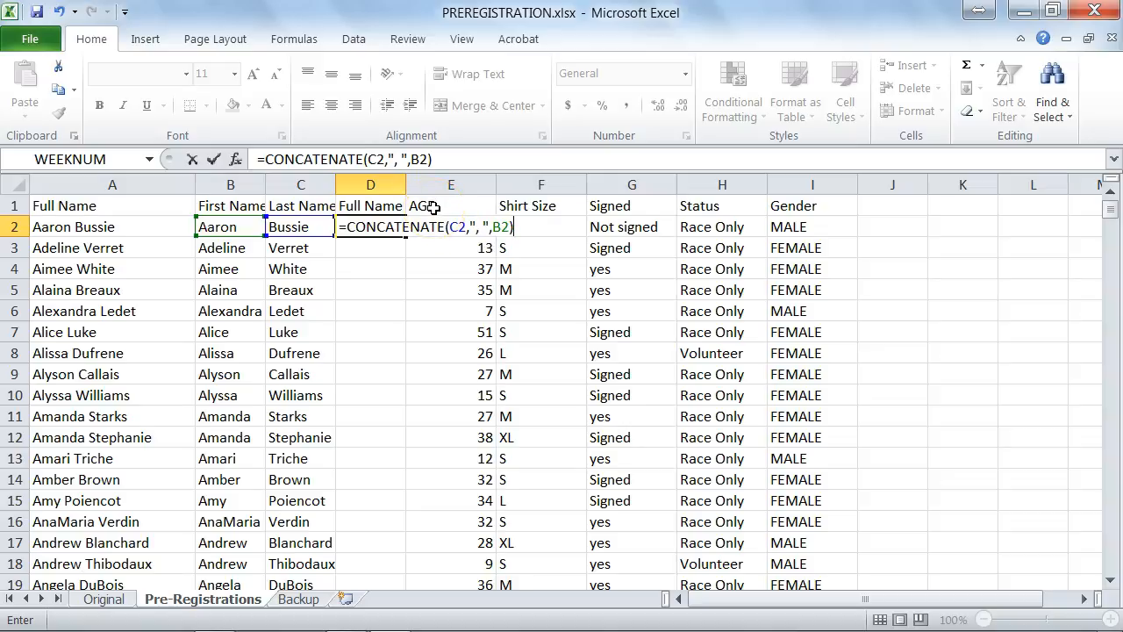
pyautogui.press('Return')
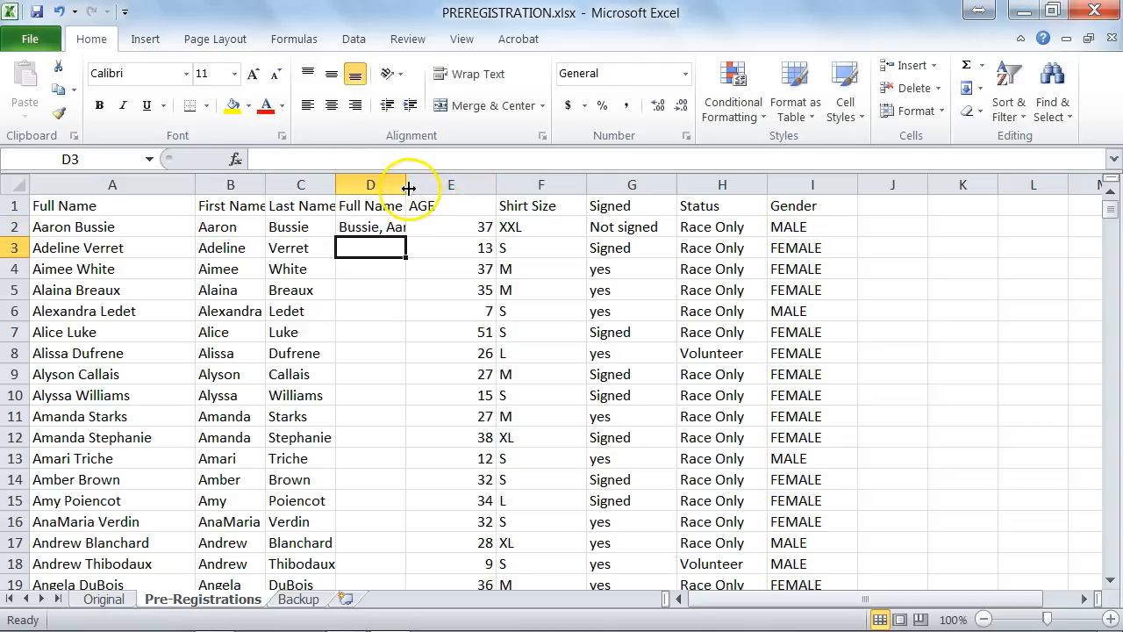
# Step: Widen column D to fit its header and fill the D2 formula down to row 351
pyautogui.moveTo(406, 184); pyautogui.dragTo(467, 186)
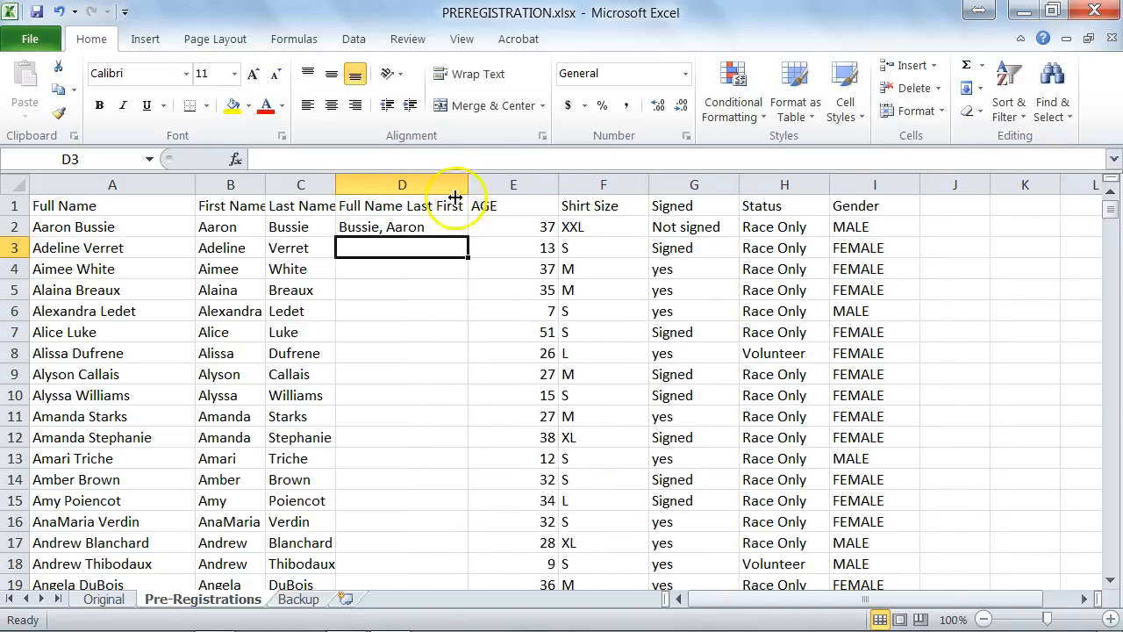
pyautogui.click(397, 225)
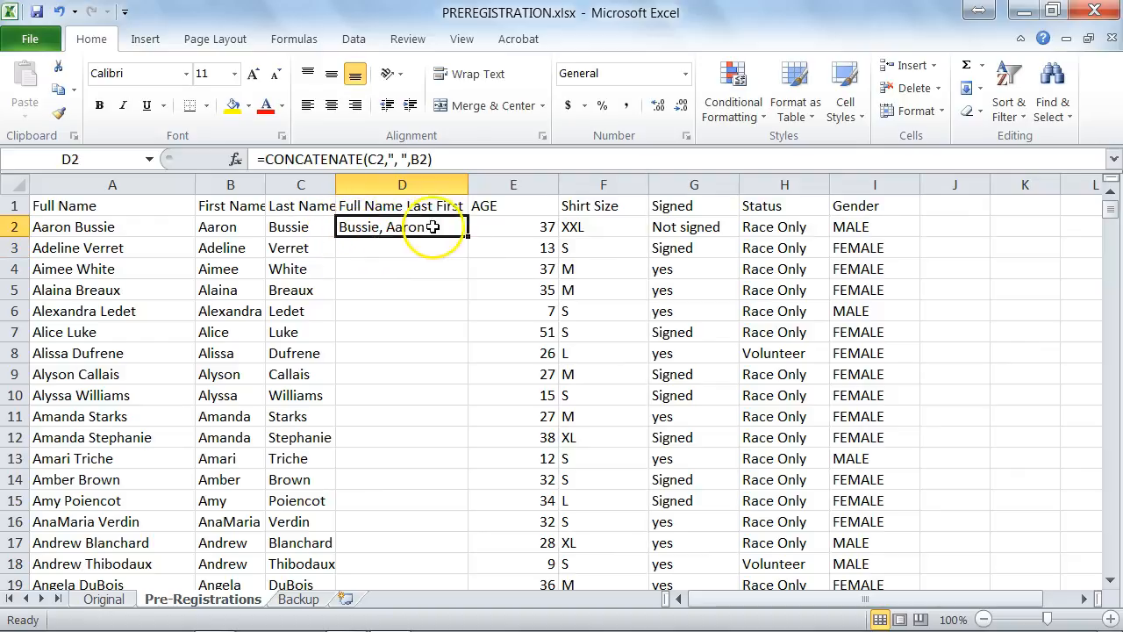
pyautogui.moveTo(468, 238); pyautogui.dragTo(444, 548)
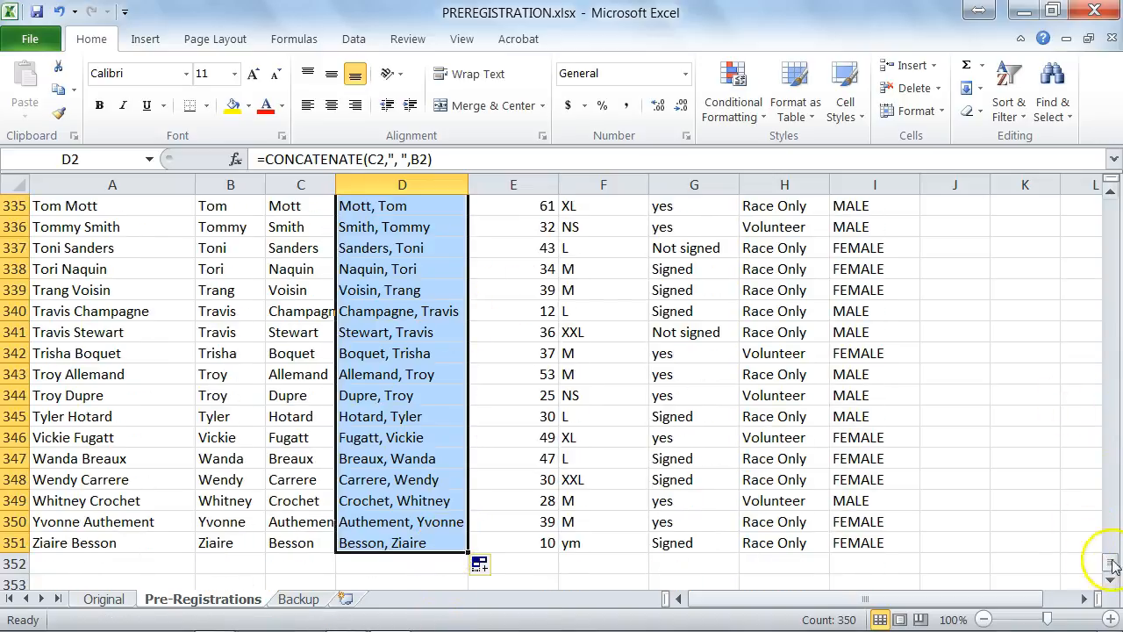
pyautogui.moveTo(1113, 563); pyautogui.dragTo(1109, 162)
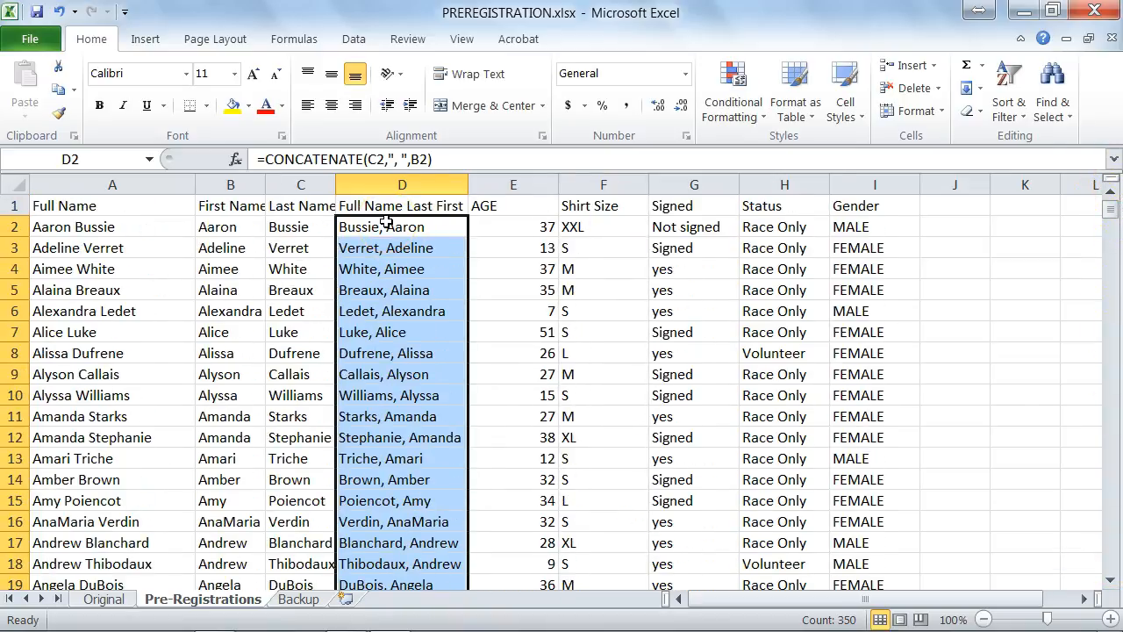